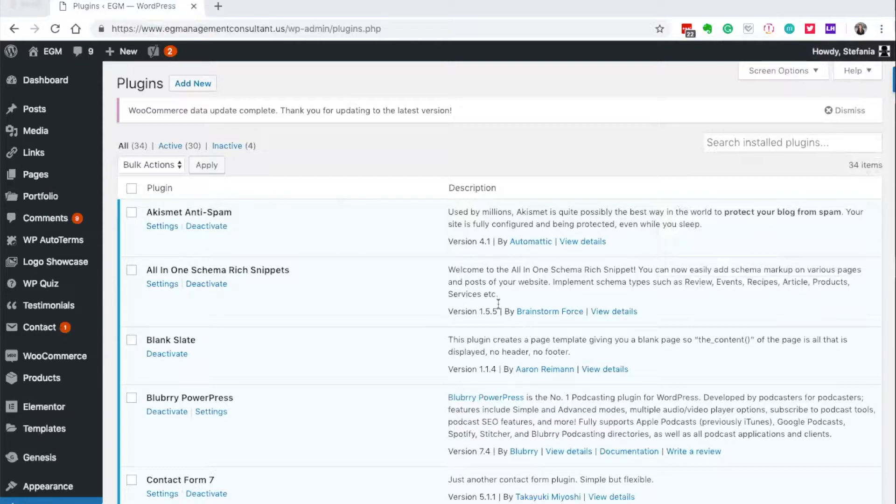
- Search the installed plugins for "sumo"
left_click(29, 10)
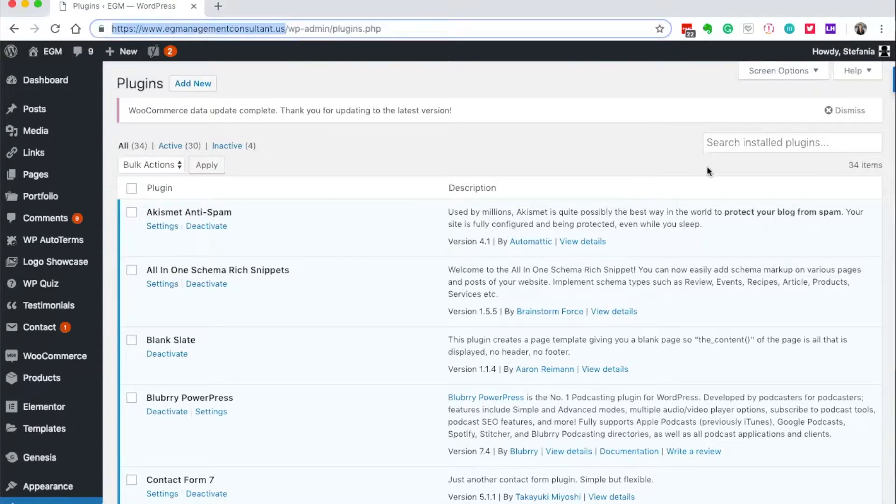
left_click(719, 144)
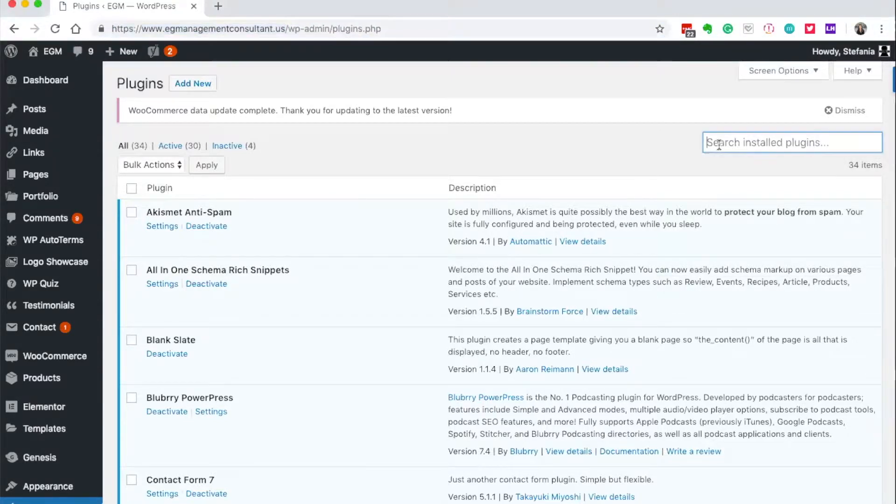
type("sumo")
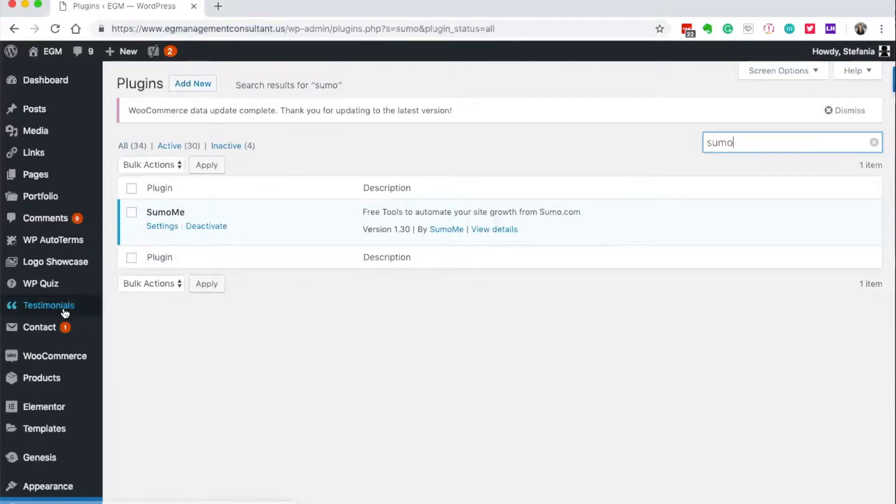
- Open the Sumo plugin page and connect it by logging in with the Sumo account password
scroll(65, 313, "down", 8)
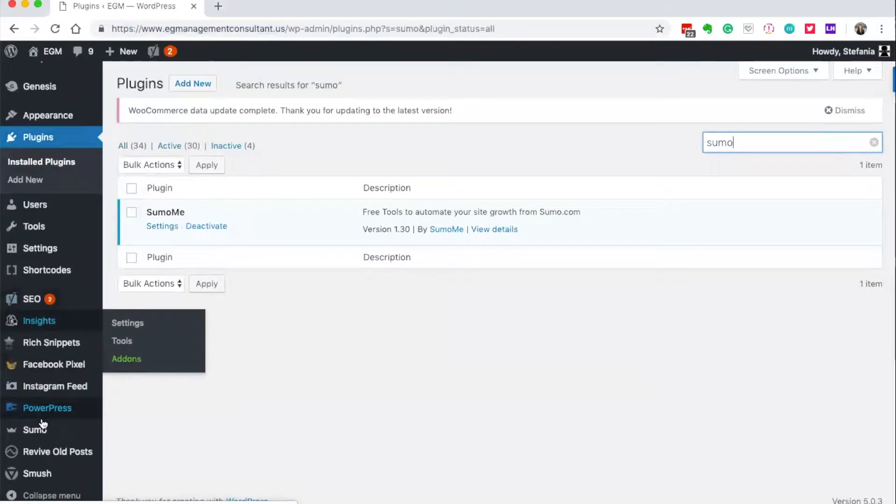
left_click(41, 430)
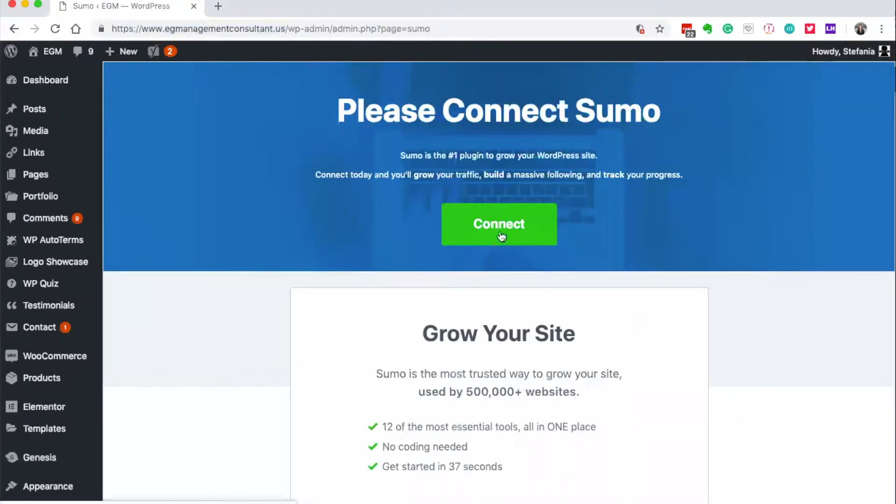
left_click(488, 230)
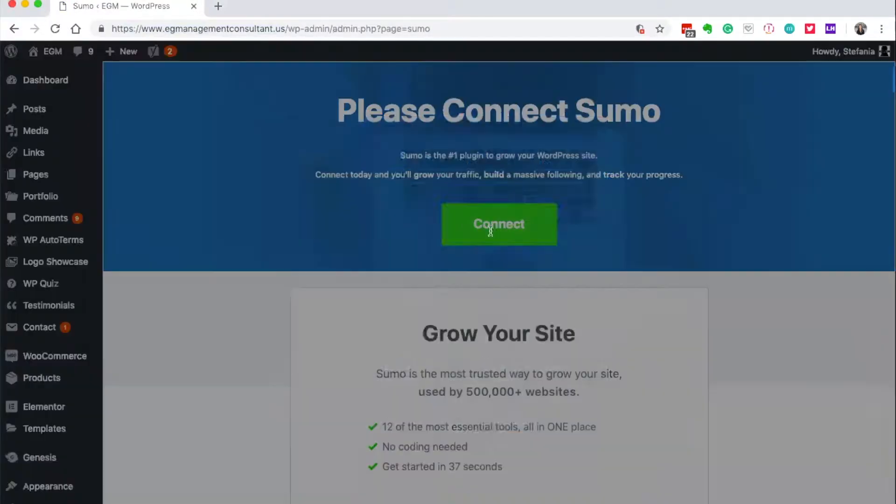
left_click(471, 234)
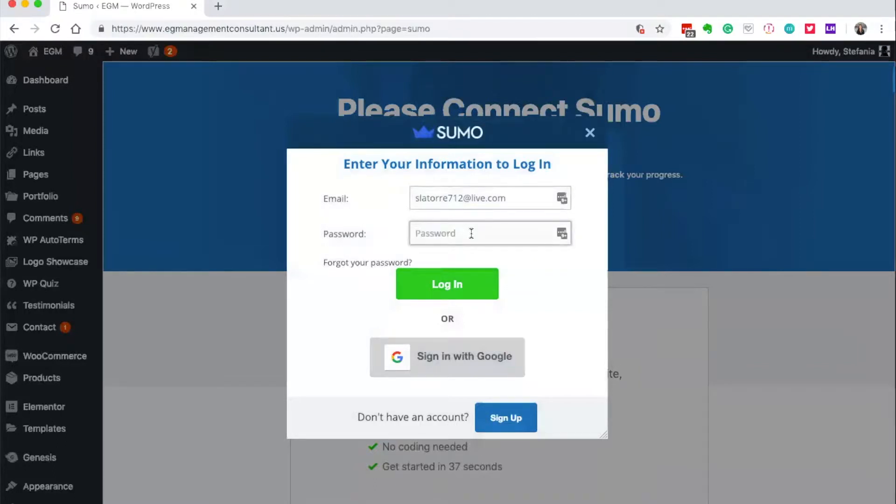
type("••")
key("Return")
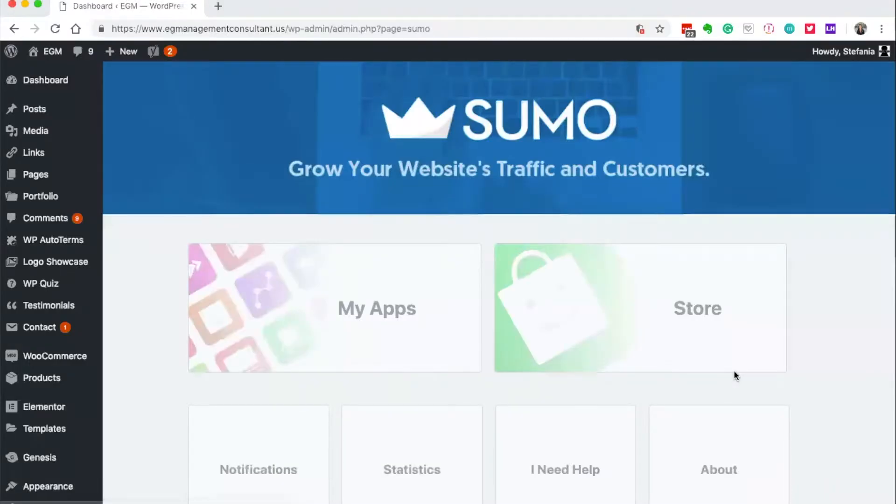
- Go to My Apps in Sumo and open the List Builder forms, dismissing the 14-day upgrade offer
left_click(358, 312)
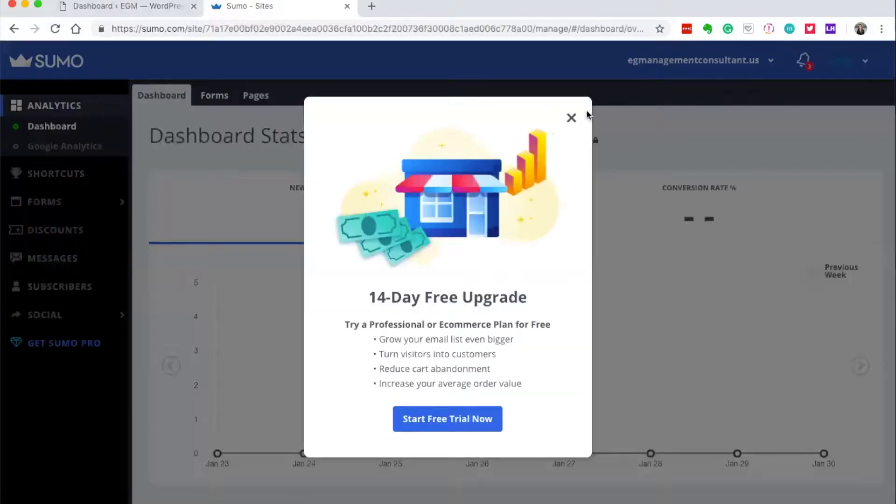
left_click(572, 118)
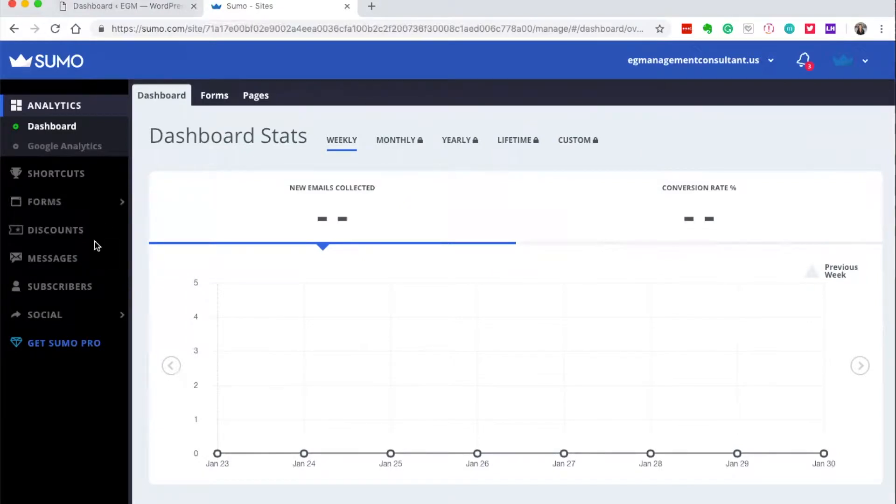
mouse_move(75, 201)
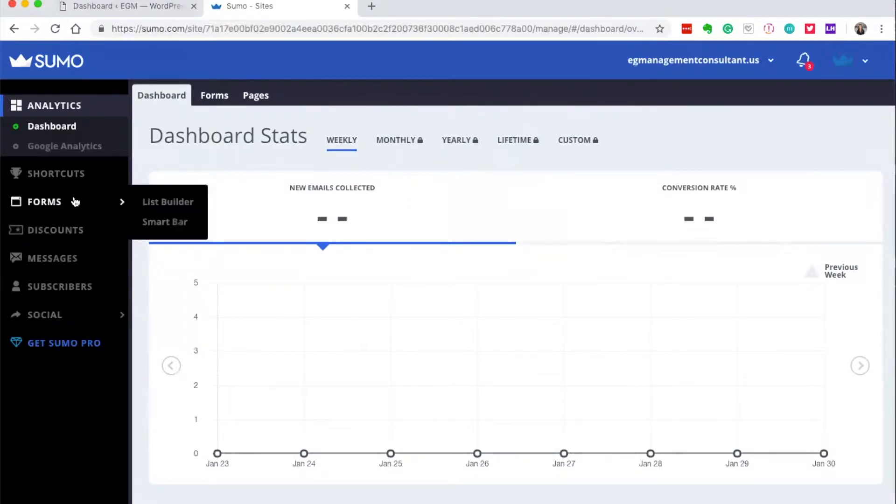
left_click(153, 200)
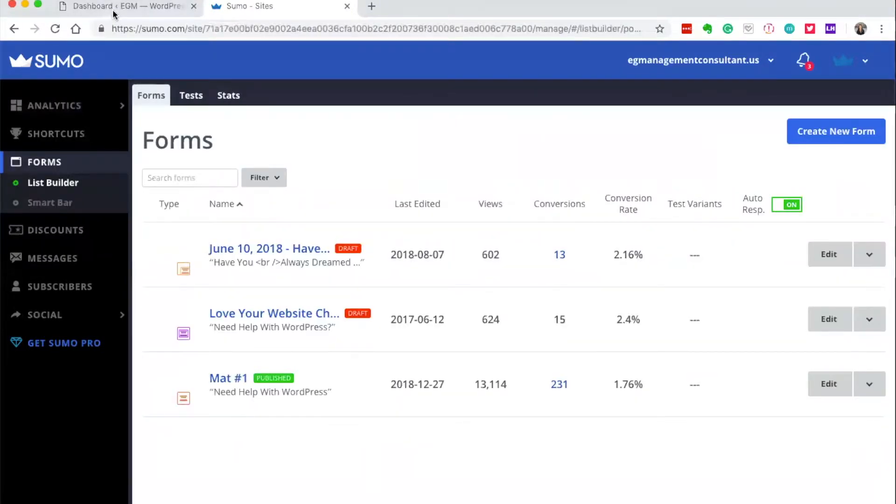
- View the website's homepage with its quiz bar, and return to the Sumo forms list
left_click(113, 14)
left_click(91, 55)
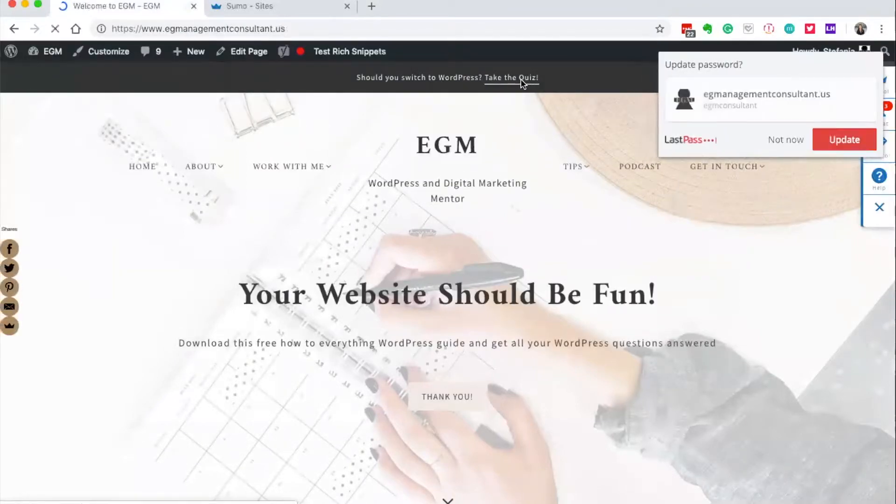
left_click(278, 16)
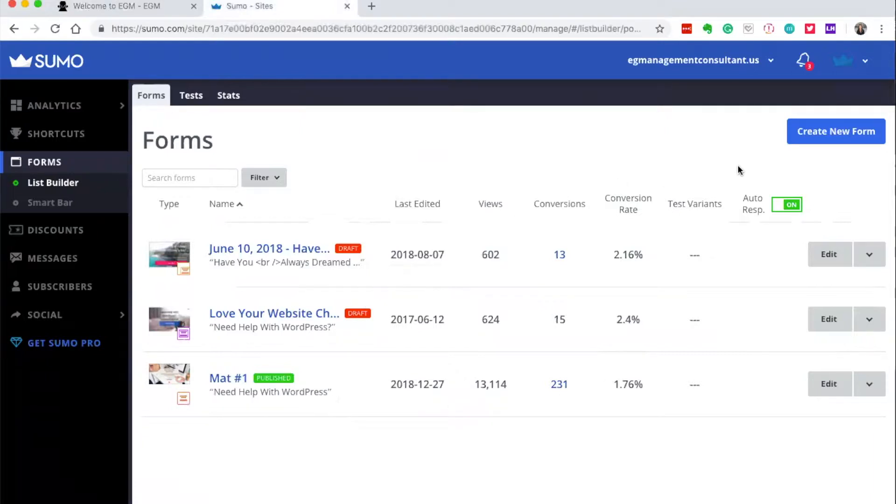
- Create a new form, try out the available goals, and choose Add a Call to Action
left_click(806, 138)
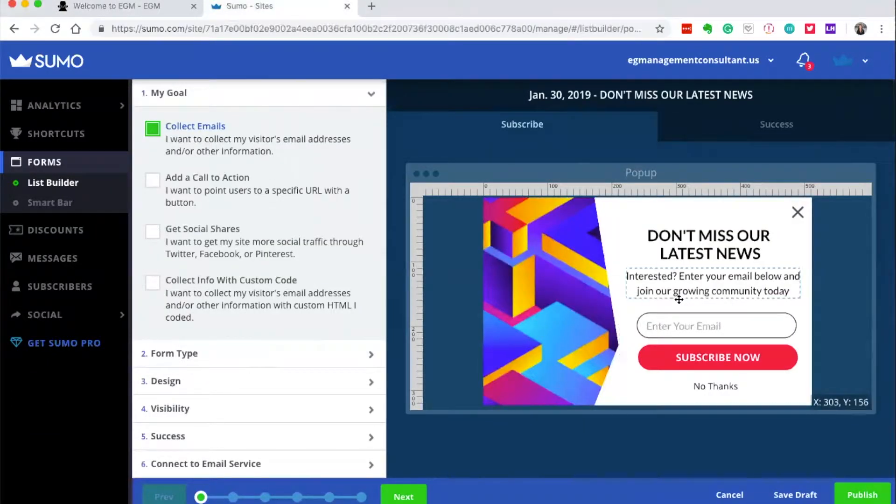
left_click(159, 179)
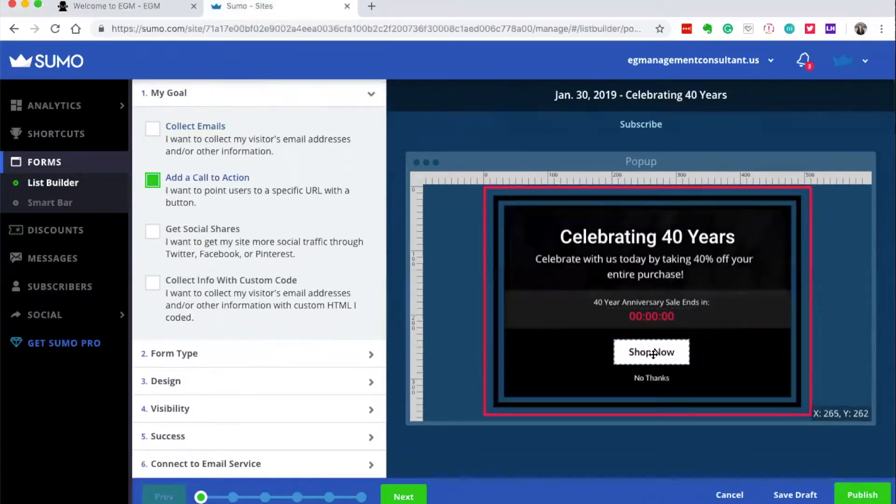
left_click(155, 233)
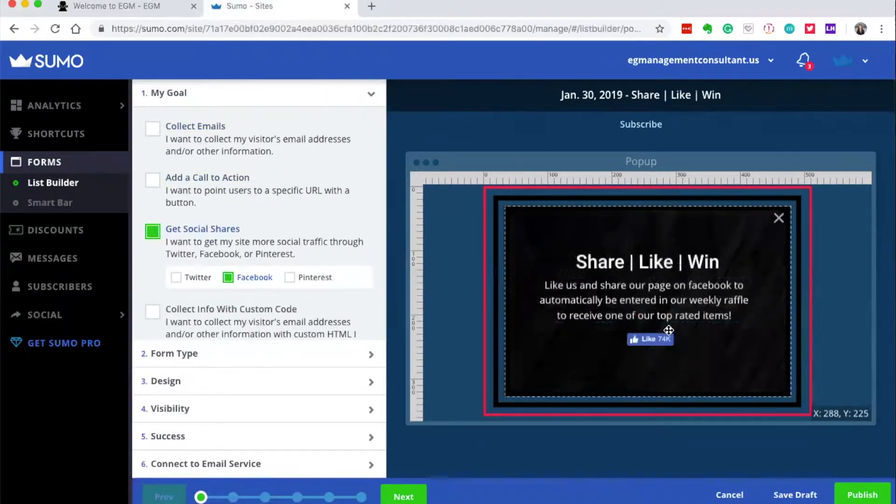
left_click(154, 313)
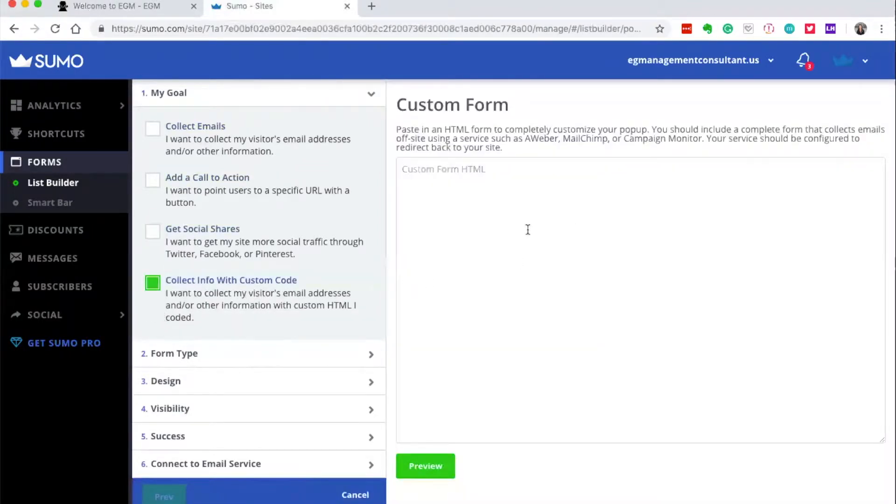
scroll(272, 294, "down", 1)
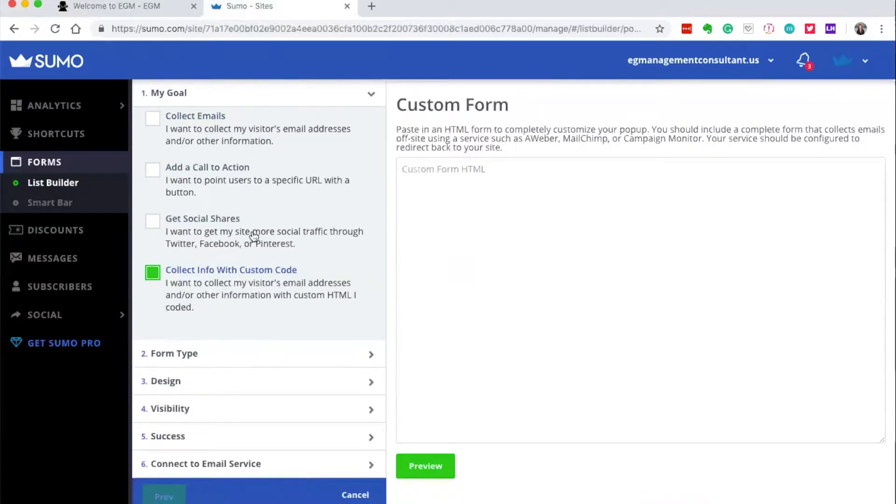
scroll(254, 237, "up", 1)
left_click(153, 171)
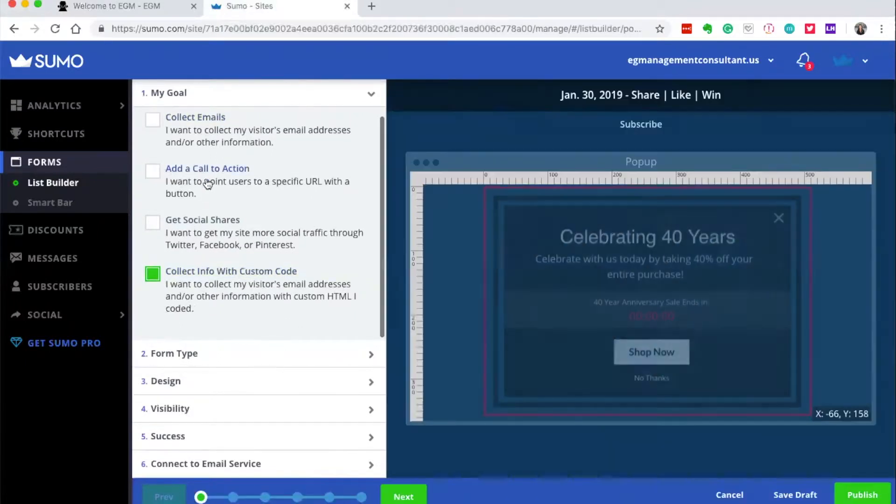
- Compare the Scroll Box, Inline Form and Click Trigger Popup form types, and set the form type to Popup
left_click(263, 358)
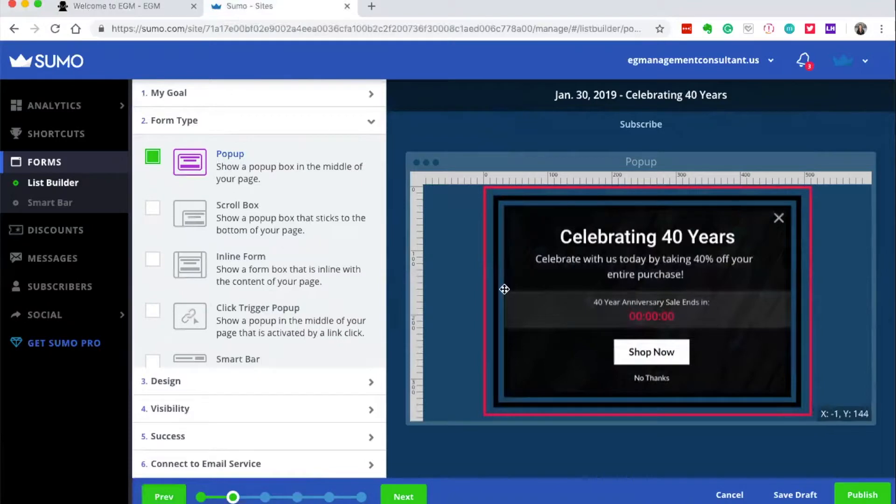
left_click(152, 212)
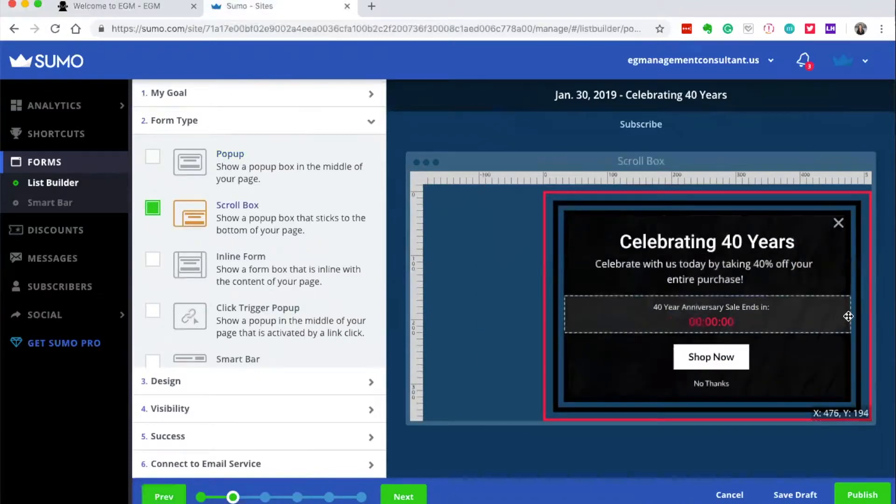
left_click(148, 260)
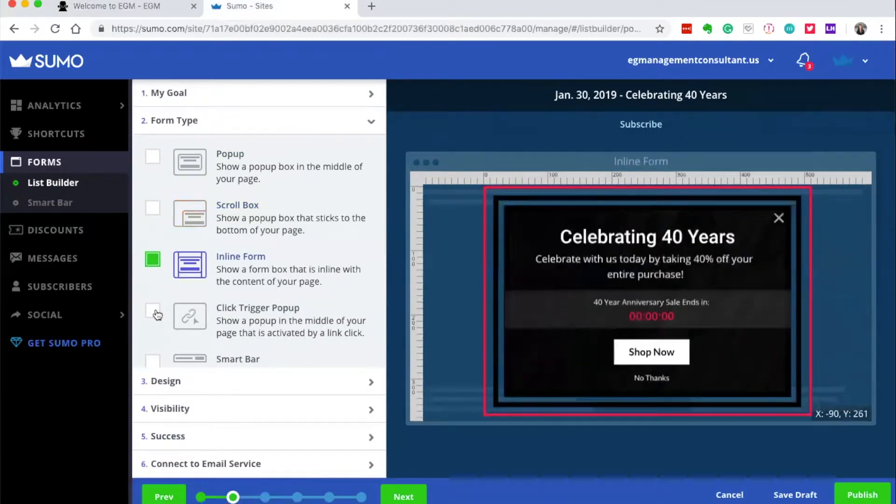
left_click(272, 314)
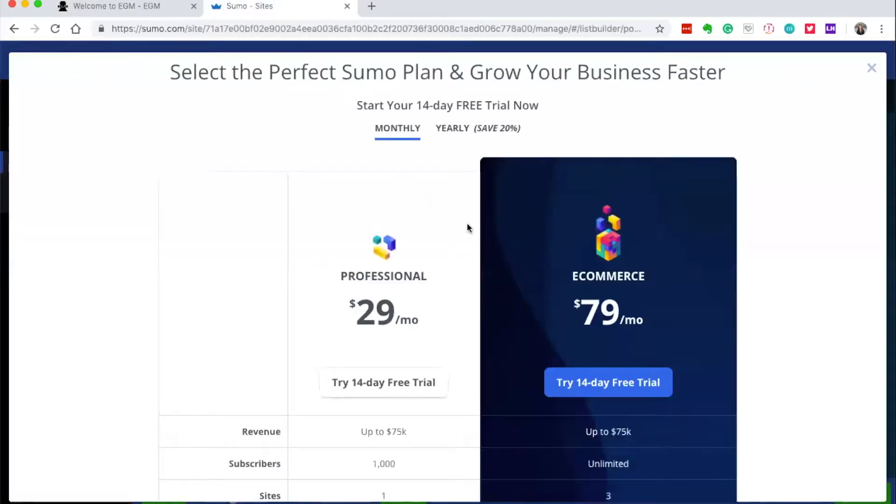
left_click(871, 70)
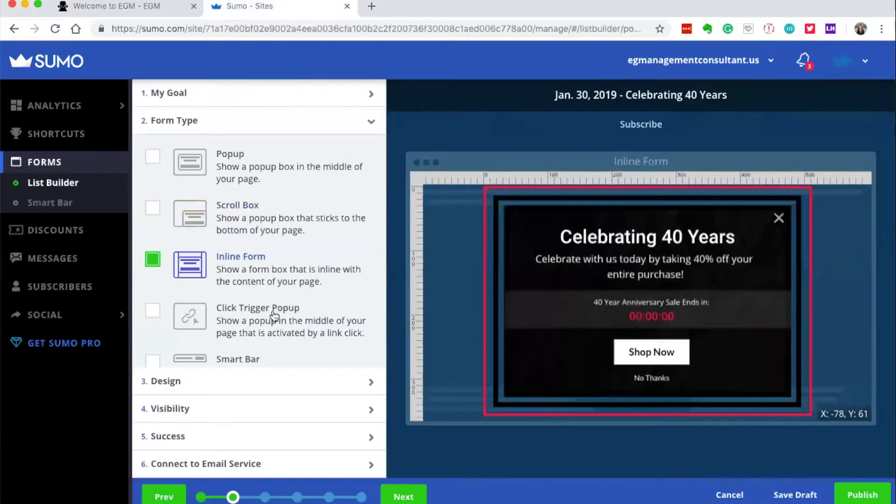
scroll(276, 326, "down", 2)
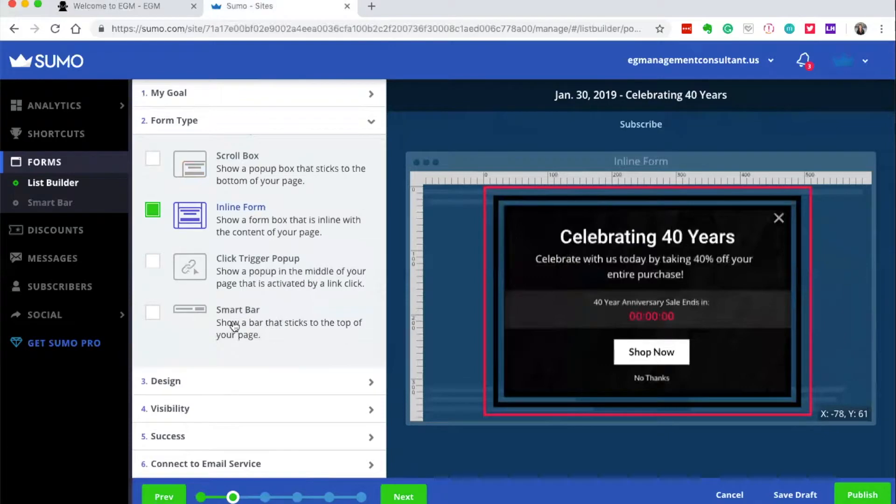
scroll(257, 242, "up", 2)
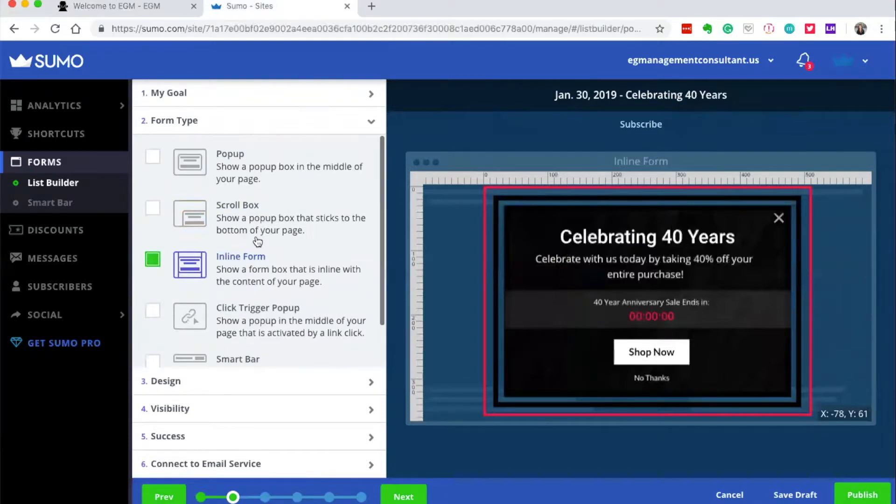
left_click(157, 162)
- Try the Border template in the popup's design settings, and apply the Bubble template
left_click(248, 381)
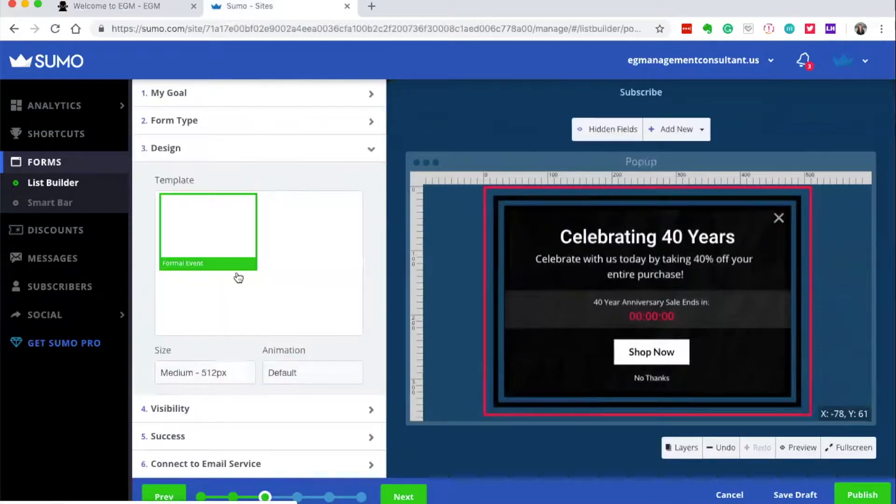
scroll(289, 261, "down", 1)
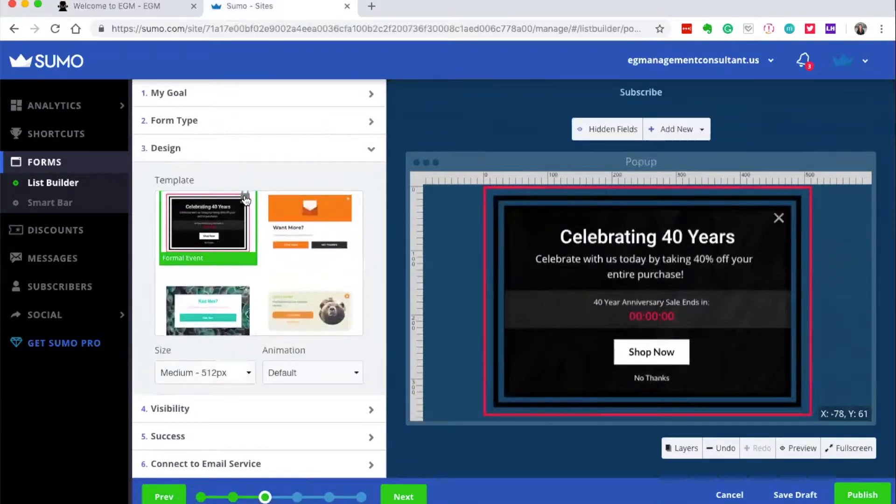
left_click(216, 316)
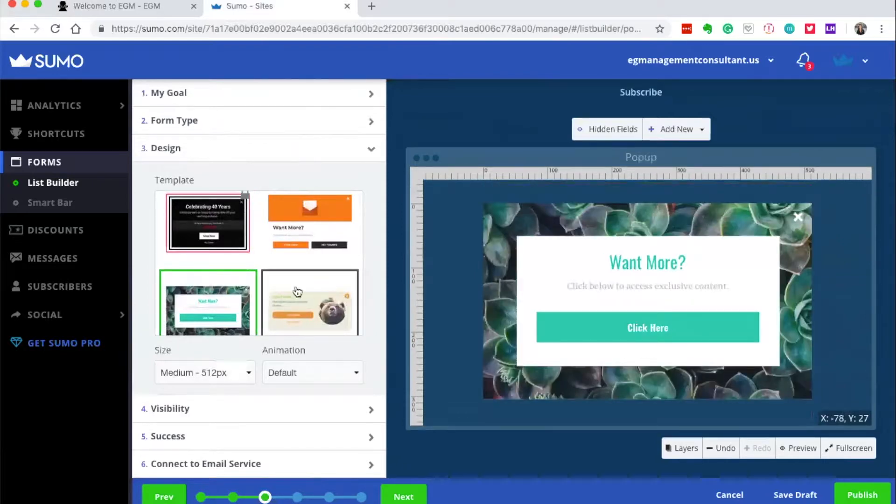
scroll(282, 287, "down", 3)
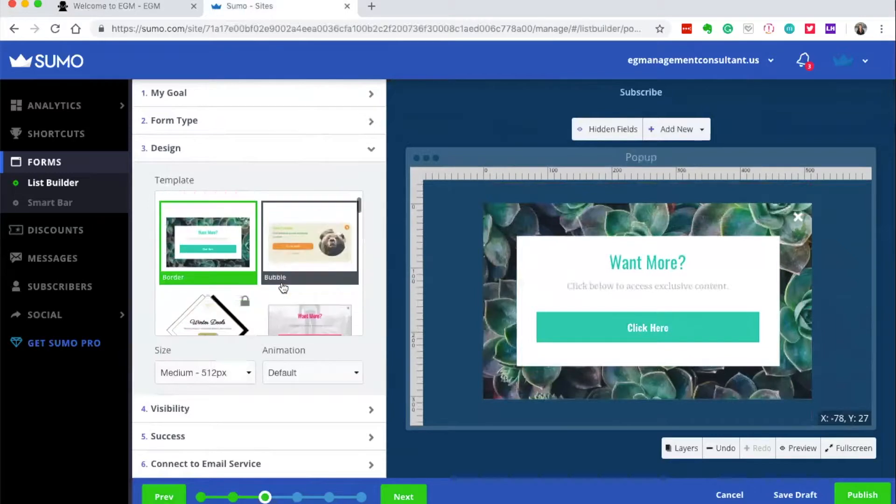
left_click(291, 257)
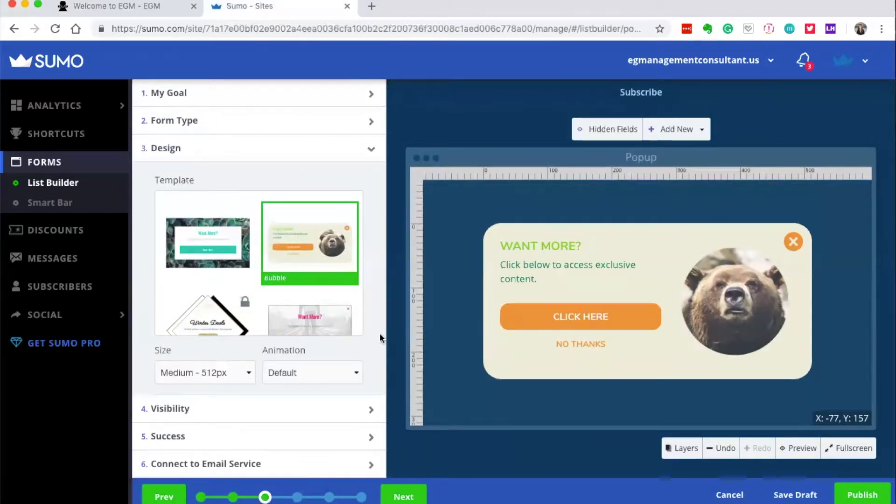
- Review the form's visibility mode and success redirect settings, and return to the design settings
left_click(250, 406)
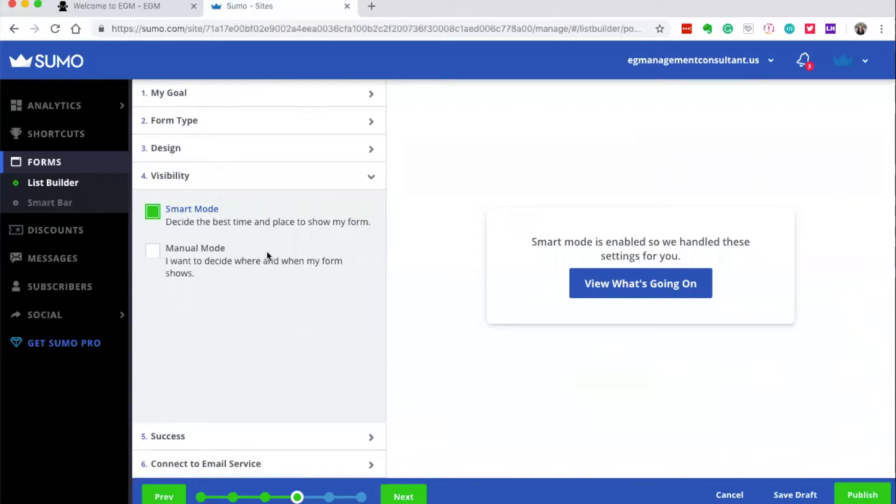
left_click(221, 436)
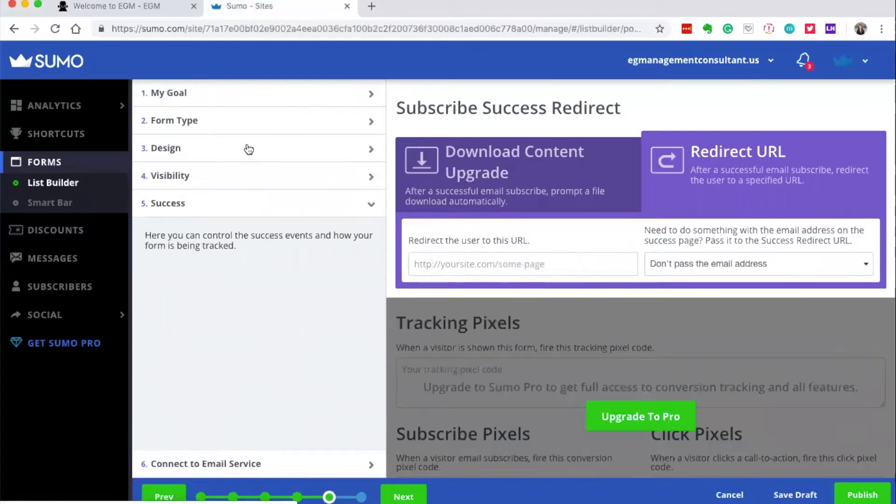
left_click(225, 156)
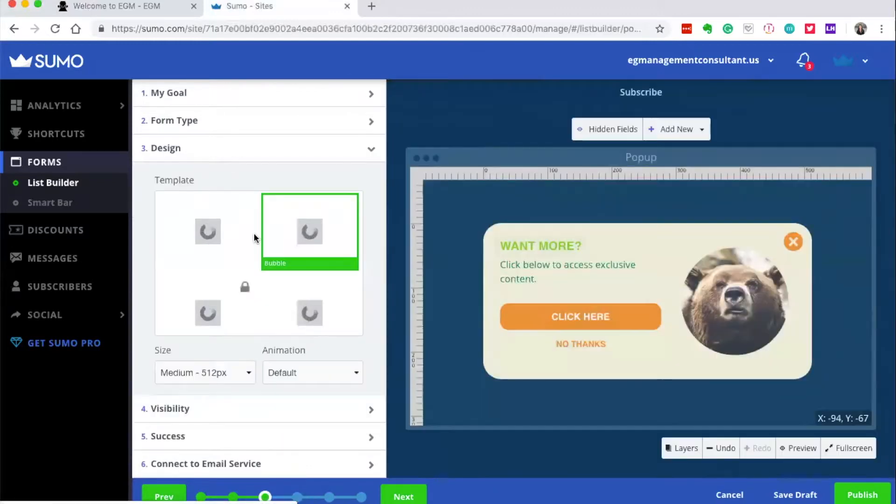
left_click(602, 318)
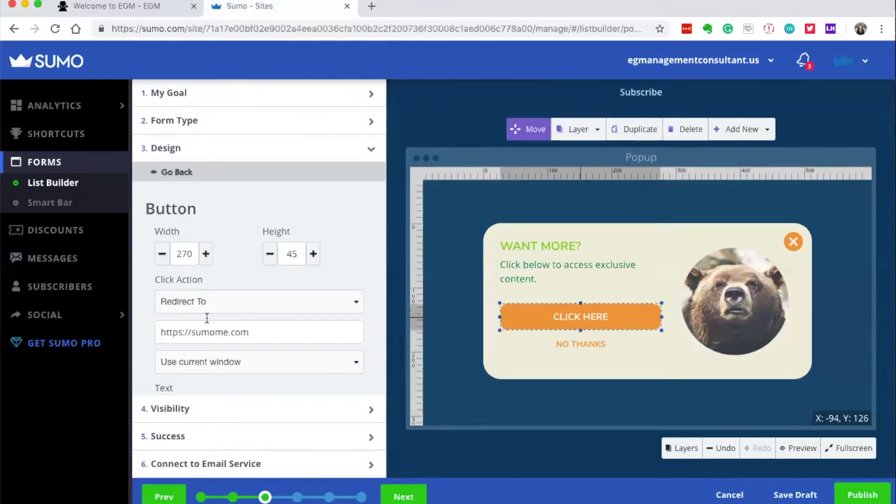
left_click(201, 303)
left_click(201, 301)
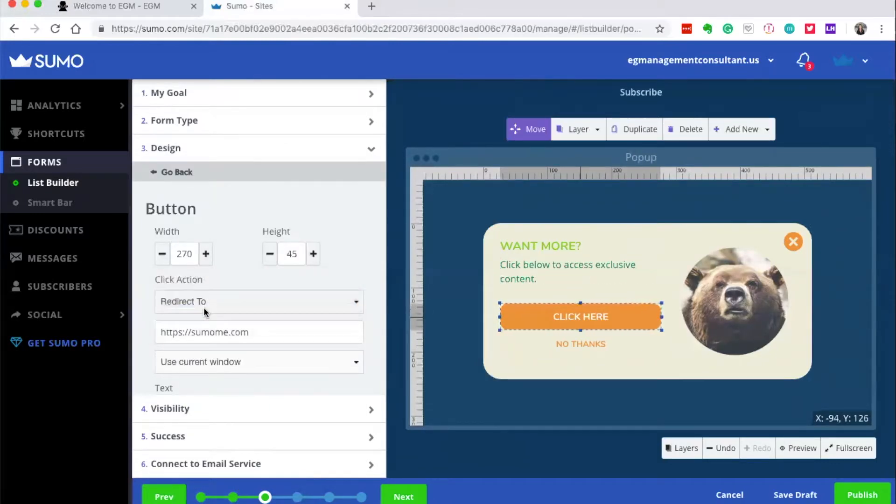
left_click_drag(249, 332, 130, 324)
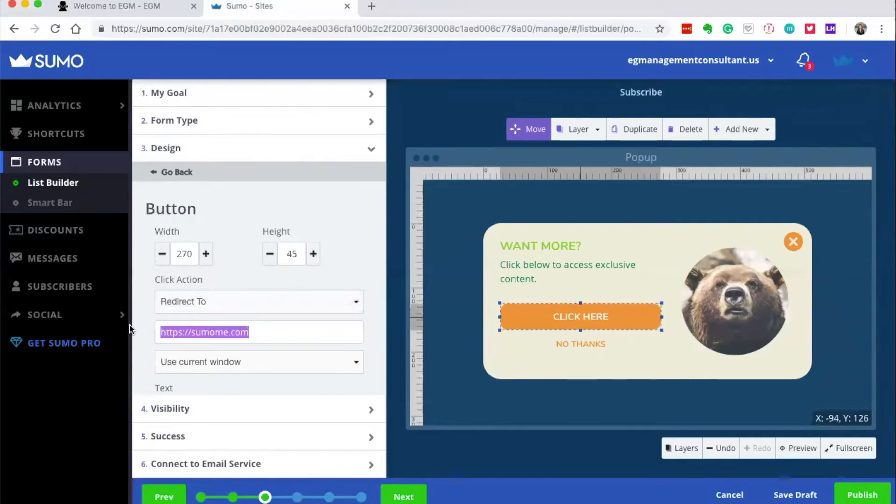
left_click(136, 7)
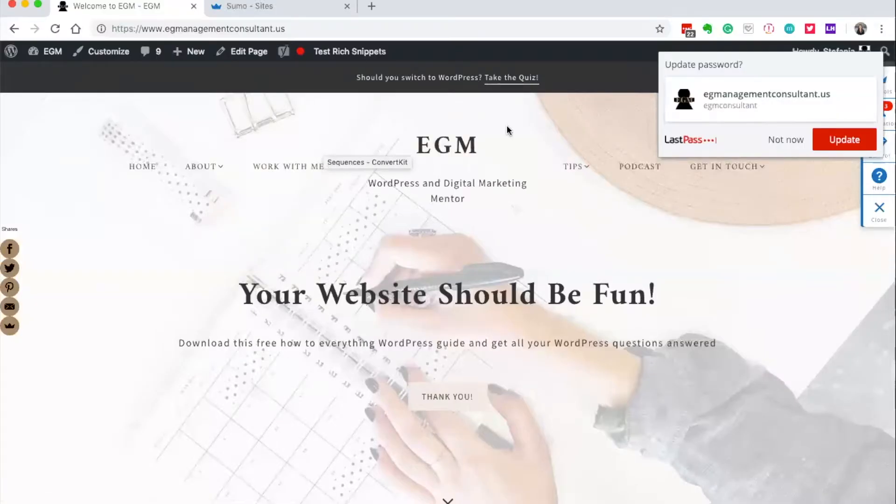
left_click(508, 83)
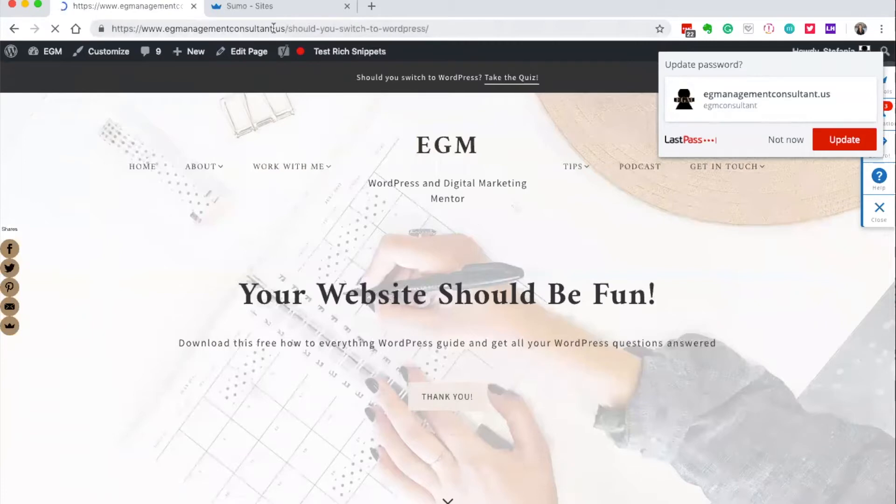
left_click(274, 28)
left_click(277, 6)
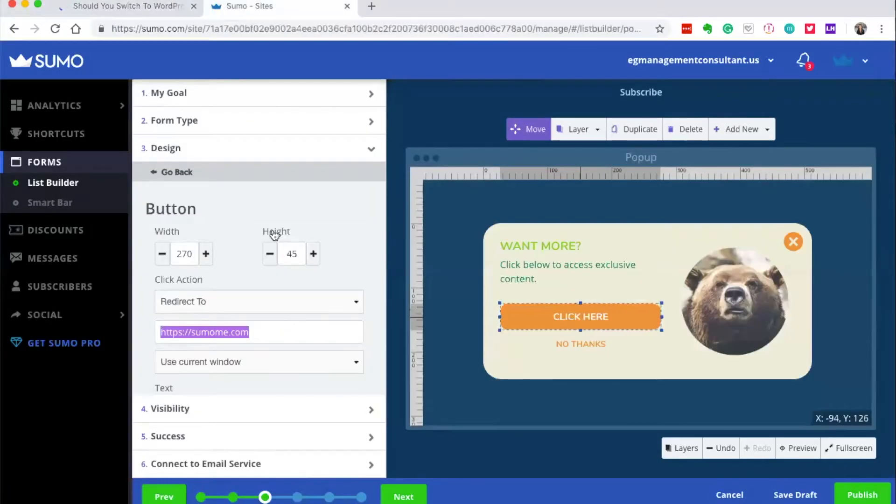
key("ctrl+v")
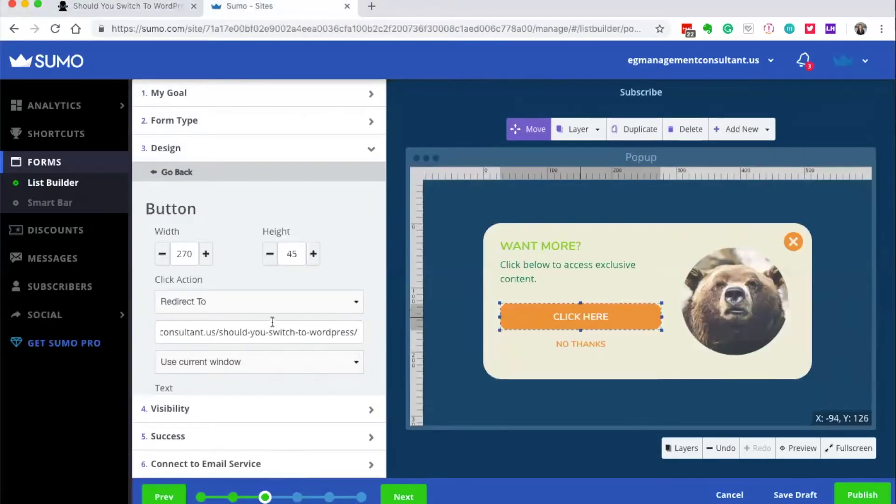
- Change the popup button's text to "Take the Quiz"
scroll(241, 359, "down", 2)
left_click(288, 352)
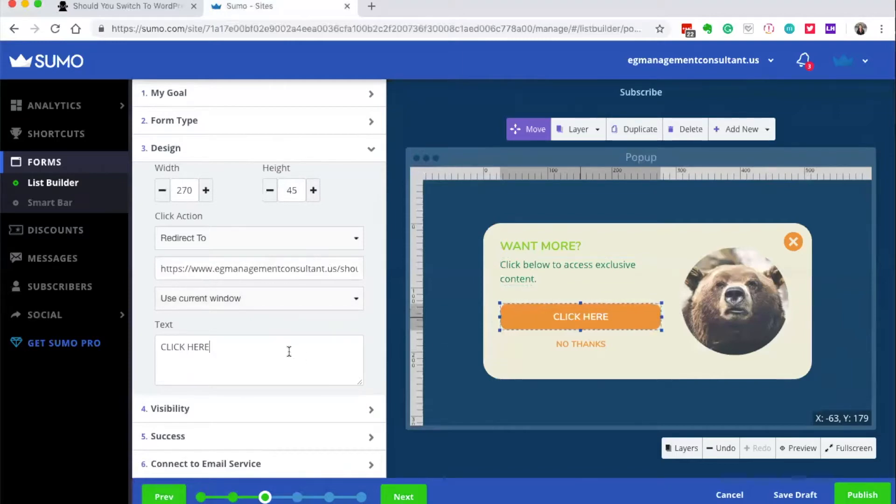
left_click_drag(160, 348, 196, 360)
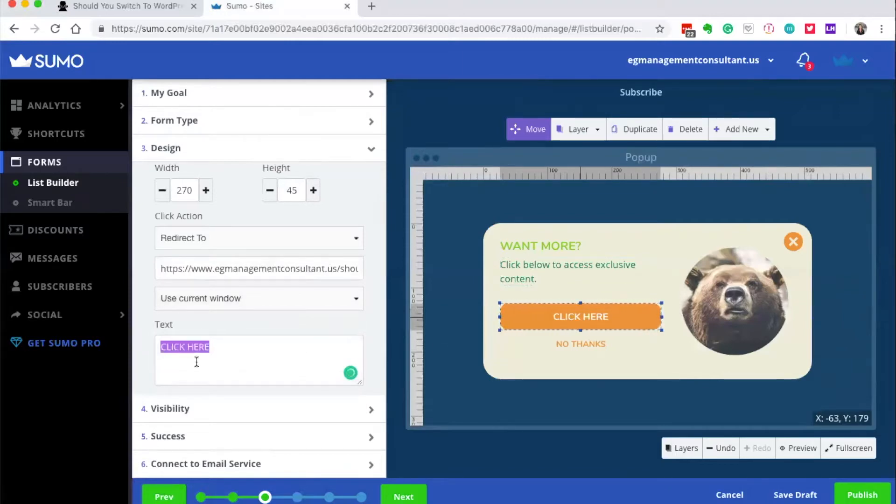
type("Take the Quize")
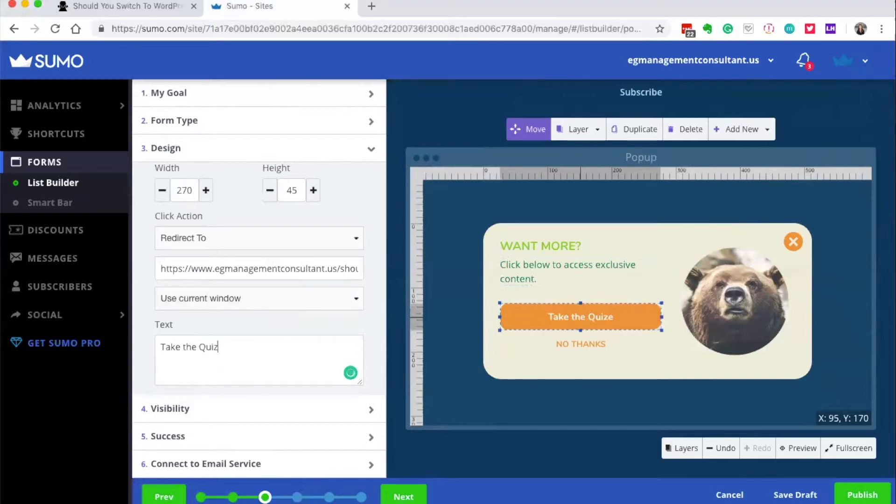
- Replace the popup's description below the heading with "Find out if you really should switch to WordPress"
left_click(564, 268)
left_click(241, 238)
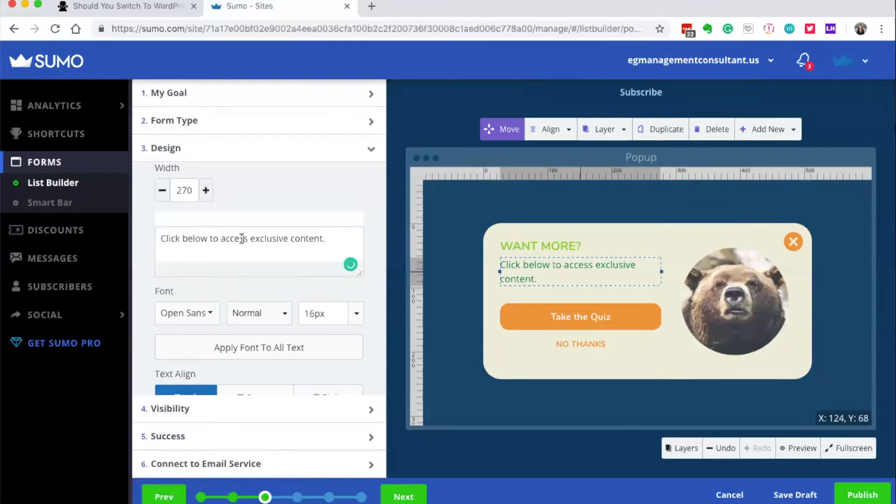
triple_click(241, 238)
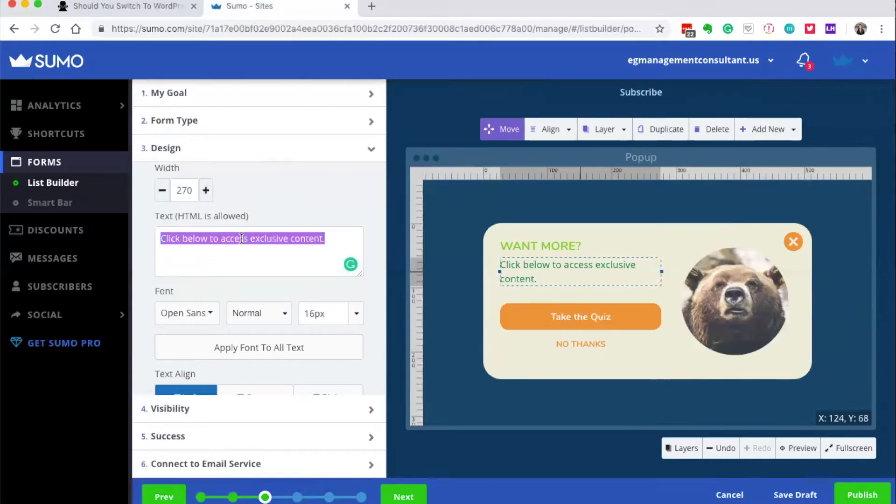
type("S")
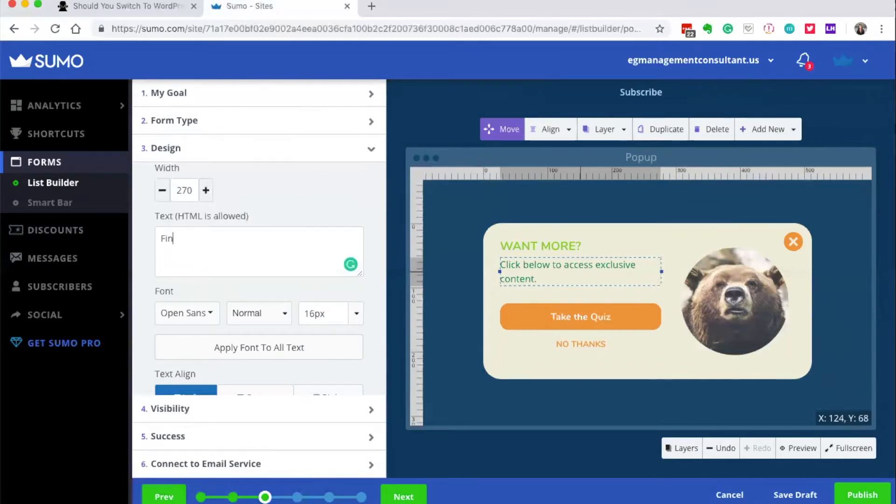
type("ind out if you")
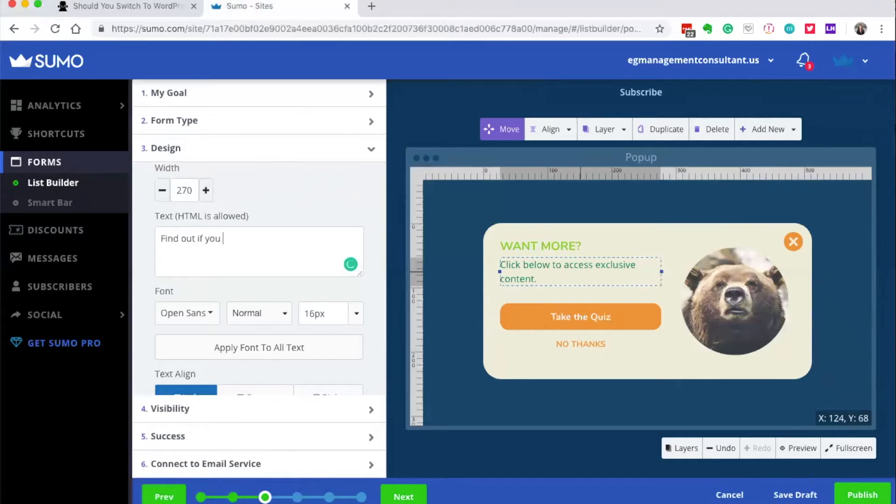
type(" really sho")
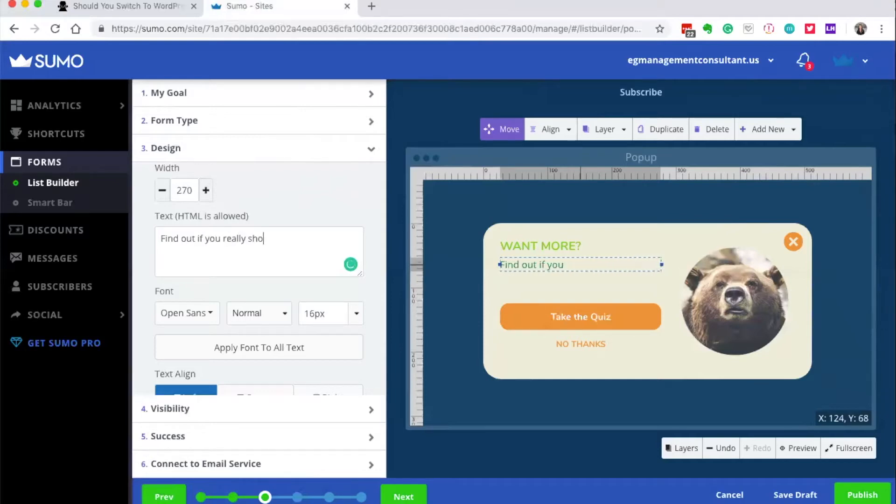
type("uld switch to WordPress")
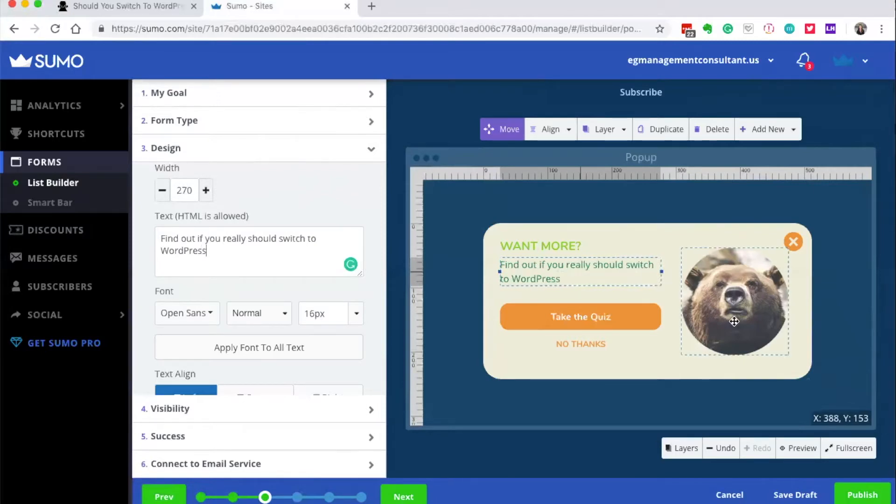
- Review the bear image's design settings and the email services available for connecting the popup
left_click(760, 303)
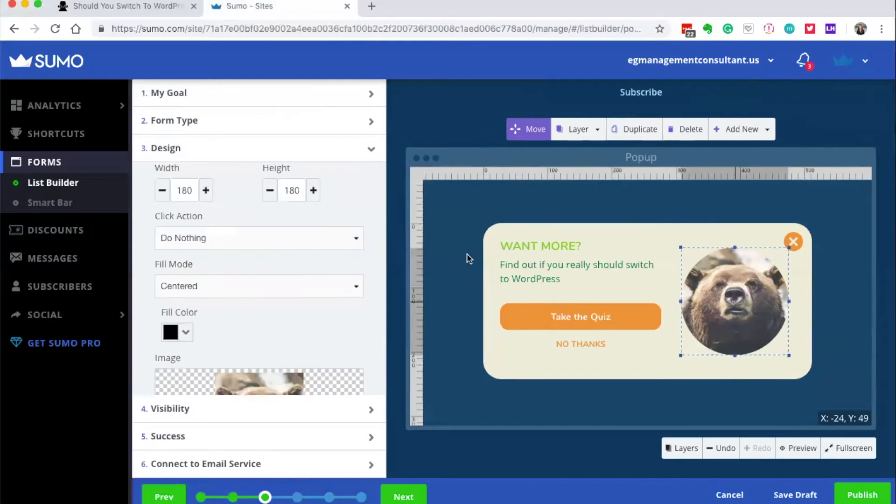
scroll(258, 299, "down", 3)
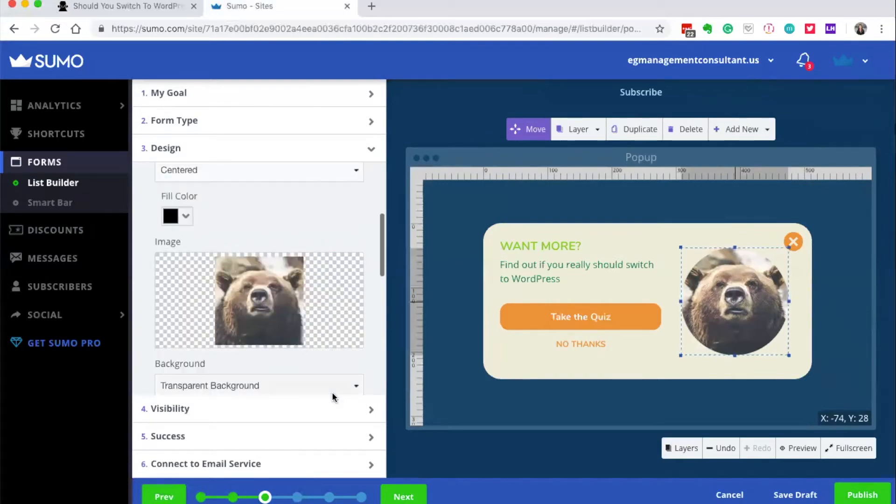
left_click(264, 464)
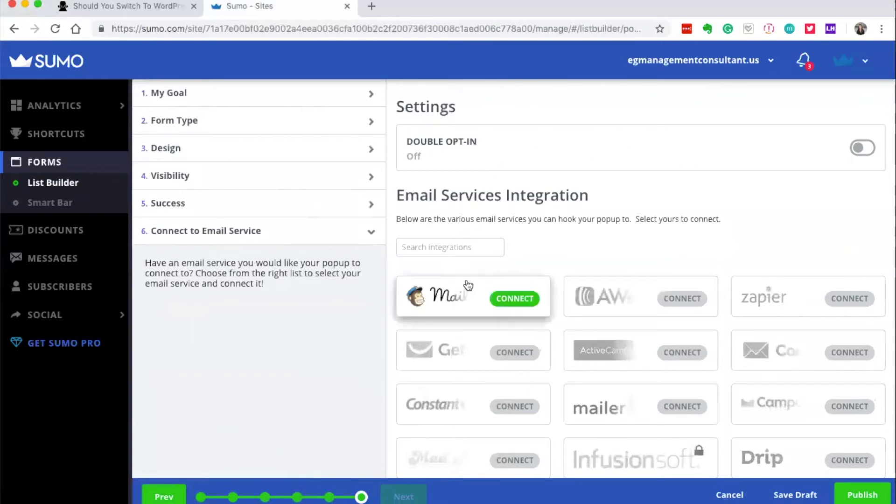
scroll(470, 318, "down", 5)
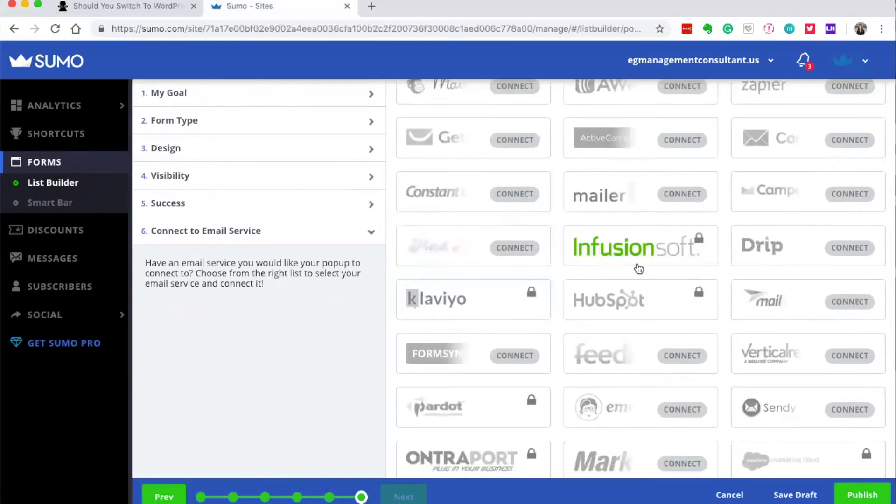
scroll(536, 248, "up", 1)
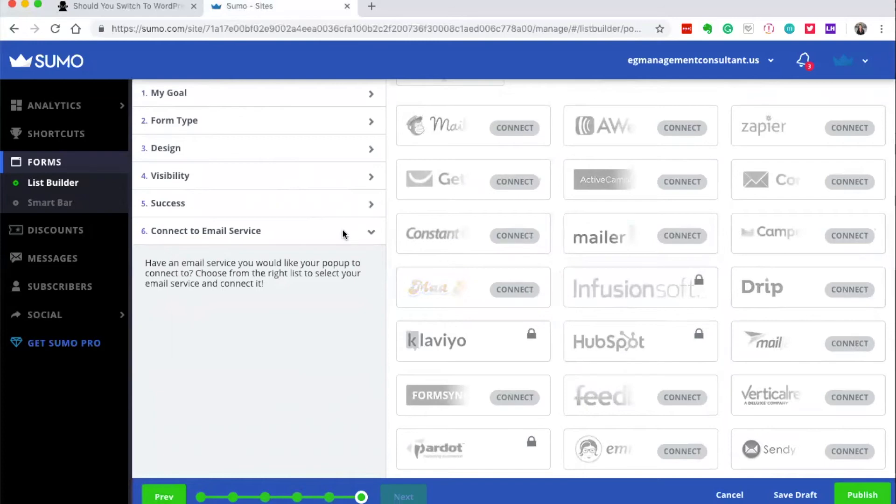
- Recheck the popup's form type and publish the form
left_click(238, 128)
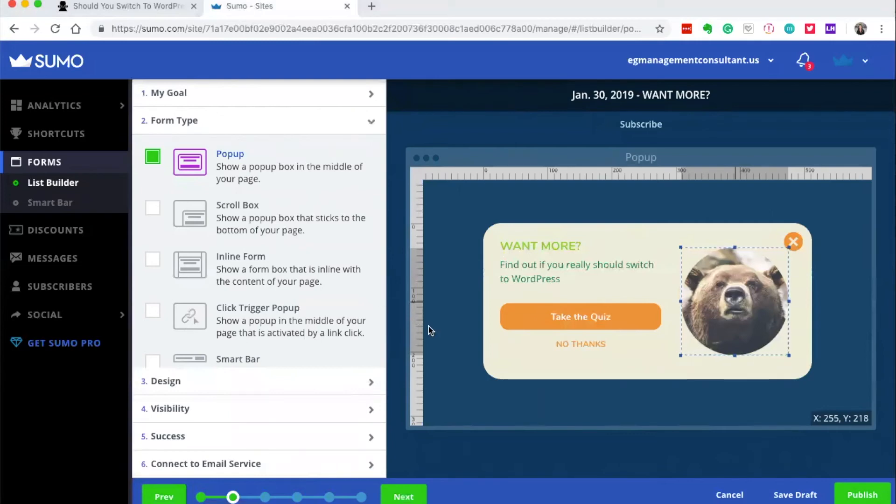
left_click(860, 498)
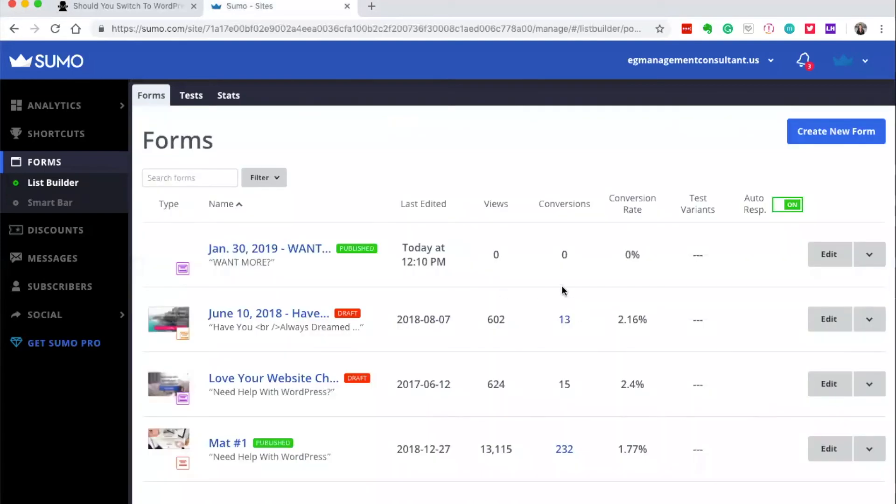
- Show the additional actions for the newly published popup form in the forms list
left_click(869, 255)
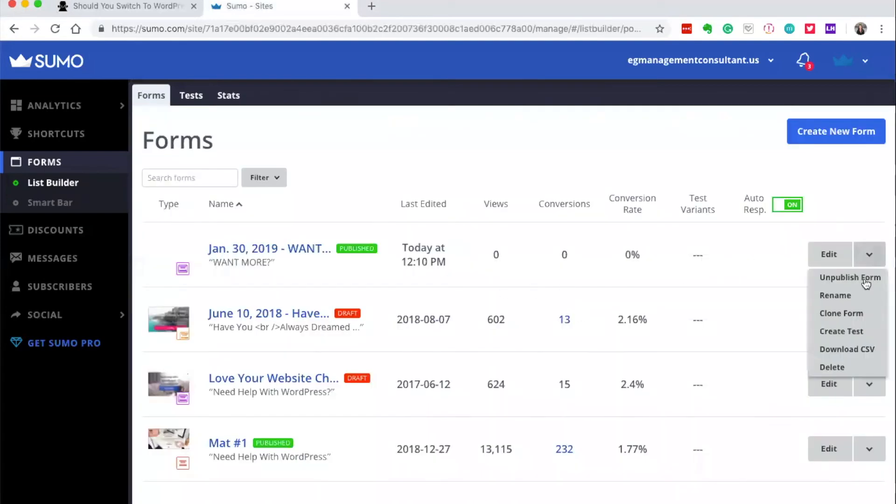